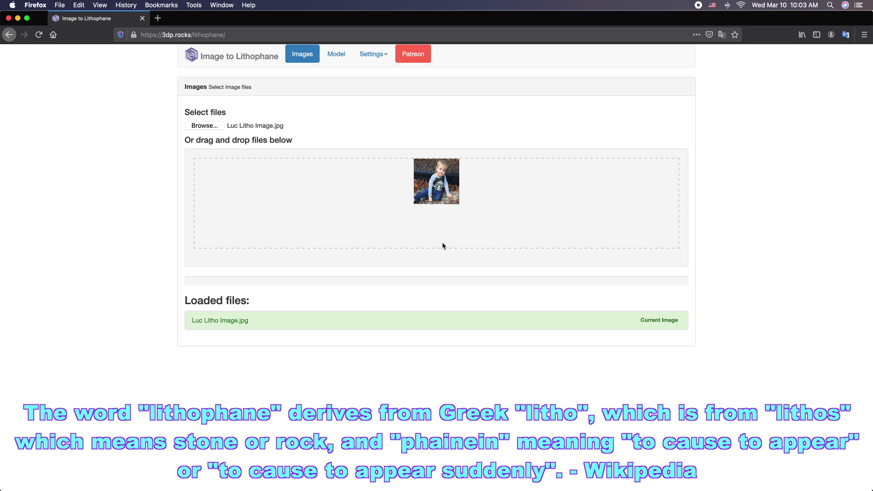
- Show the flat lithophane 3D preview and browse the shape thumbnails from Flat to Heart
click(334, 54)
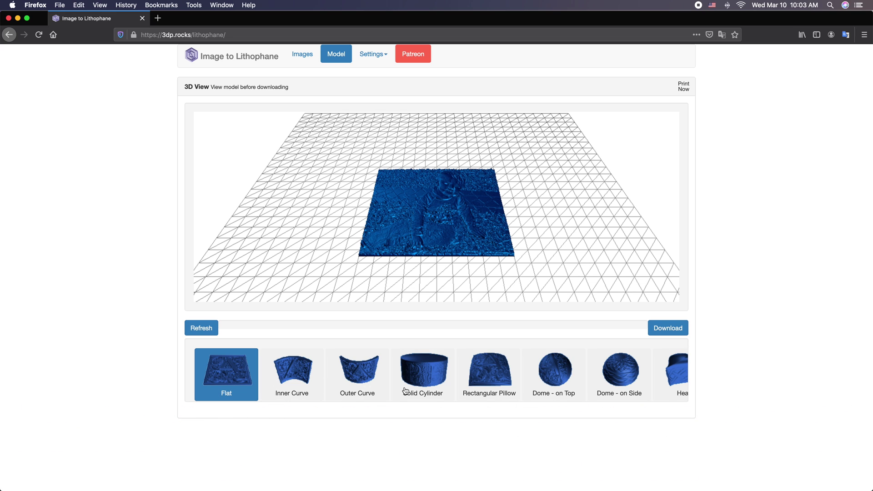
scroll(532, 390, right, 2)
scroll(532, 389, left, 2)
scroll(523, 366, right, 2)
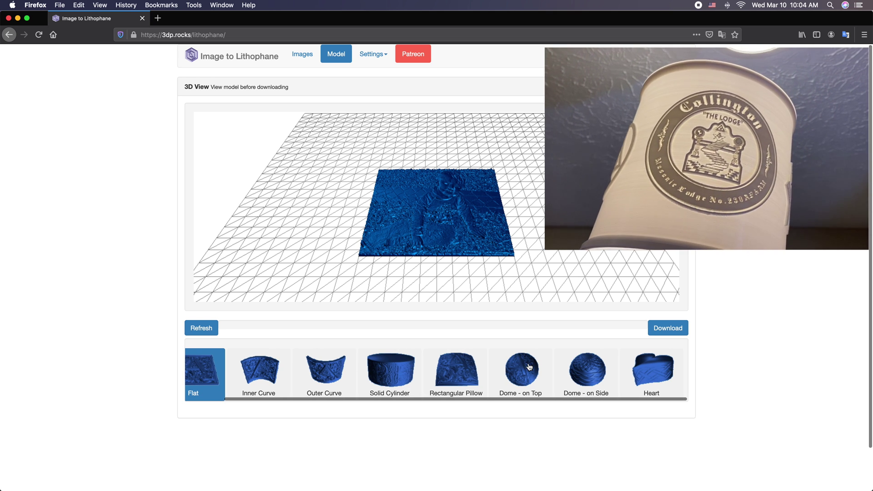
scroll(362, 359, left, 2)
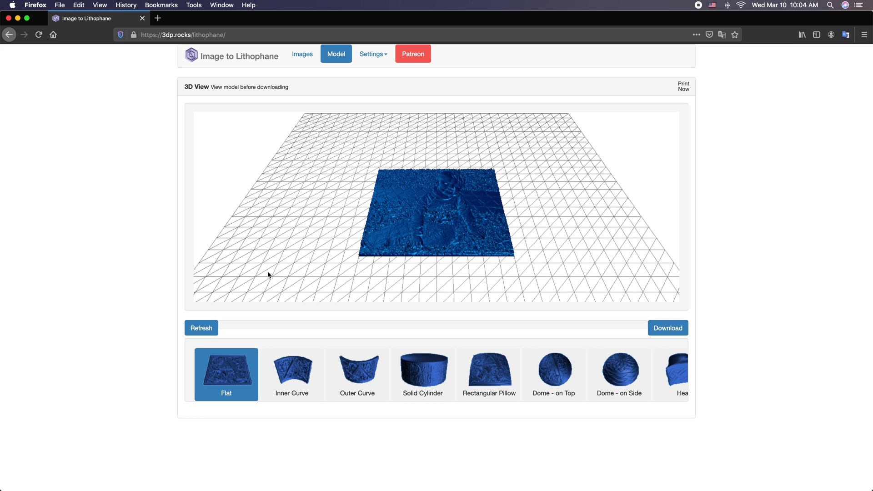
- Change the lithophane shape to Outer Curve and rebuild the 3D preview
click(356, 387)
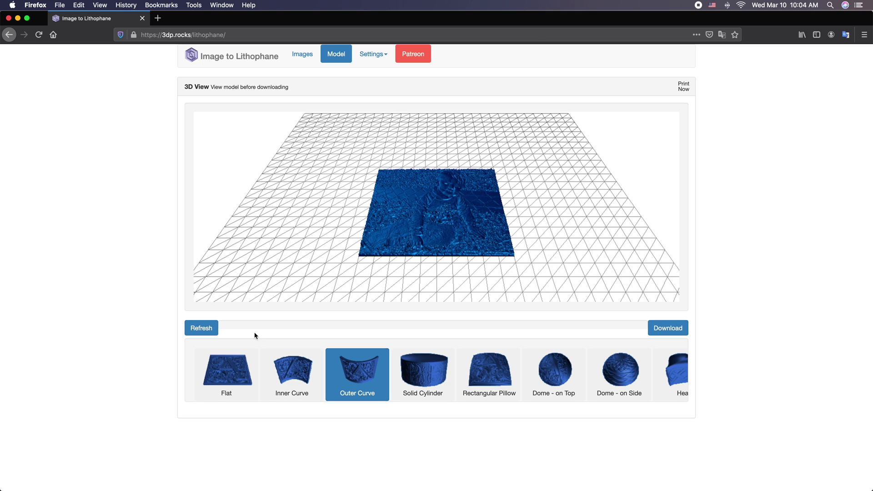
click(209, 327)
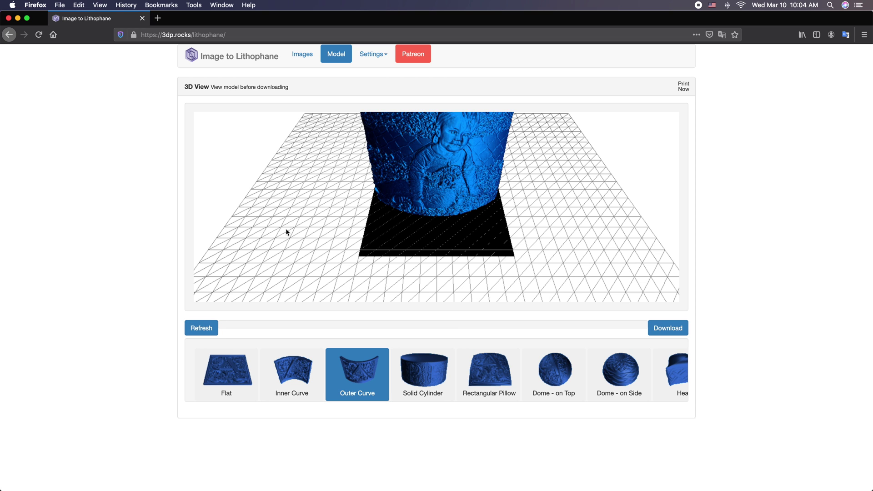
scroll(327, 220, up, 2)
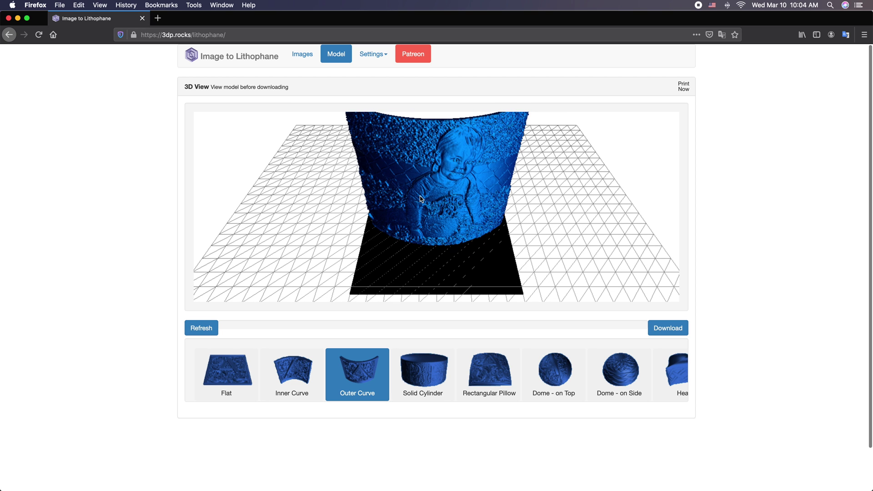
click(373, 55)
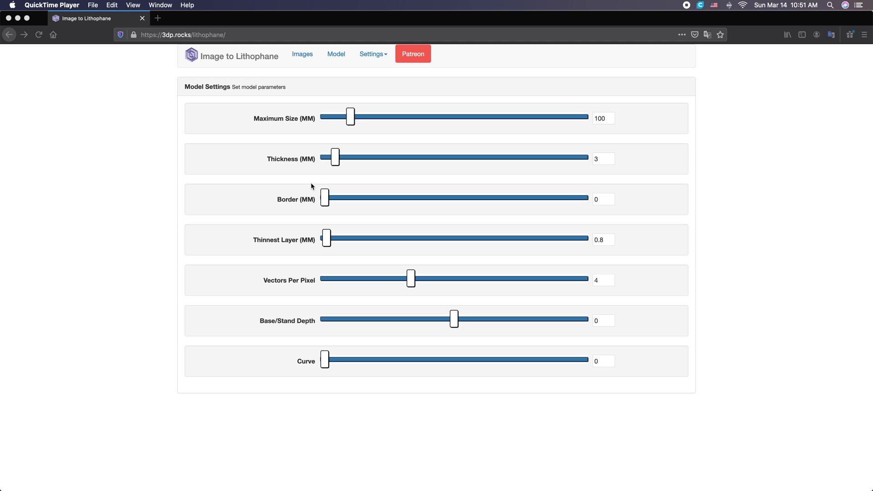
- Set the Border to 5 mm, keeping the Curve at 0
click(327, 193)
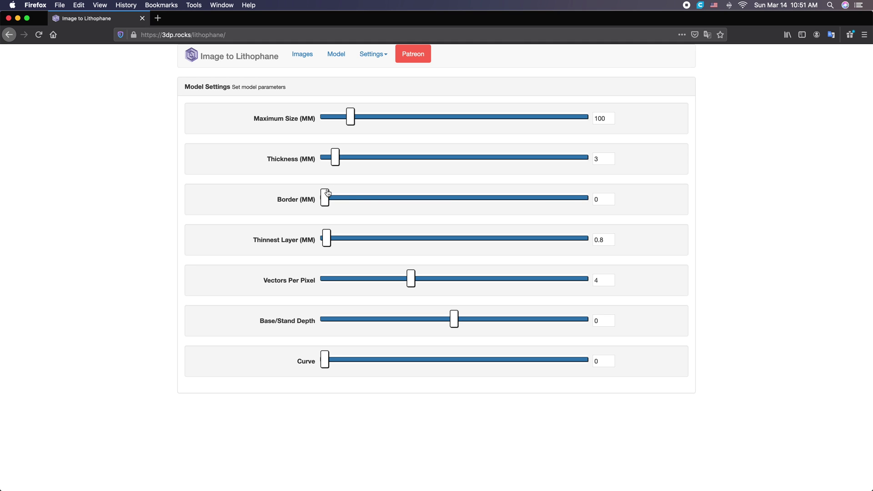
click(350, 198)
drag(349, 198, 350, 199)
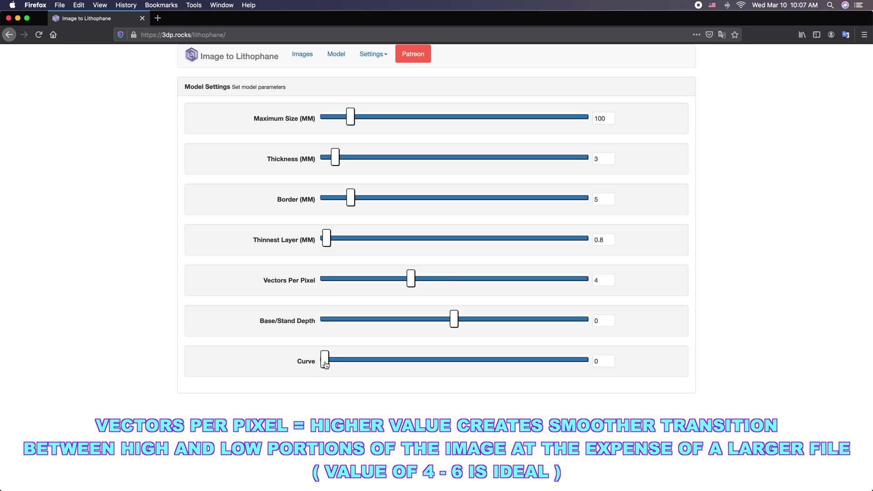
drag(326, 364, 246, 339)
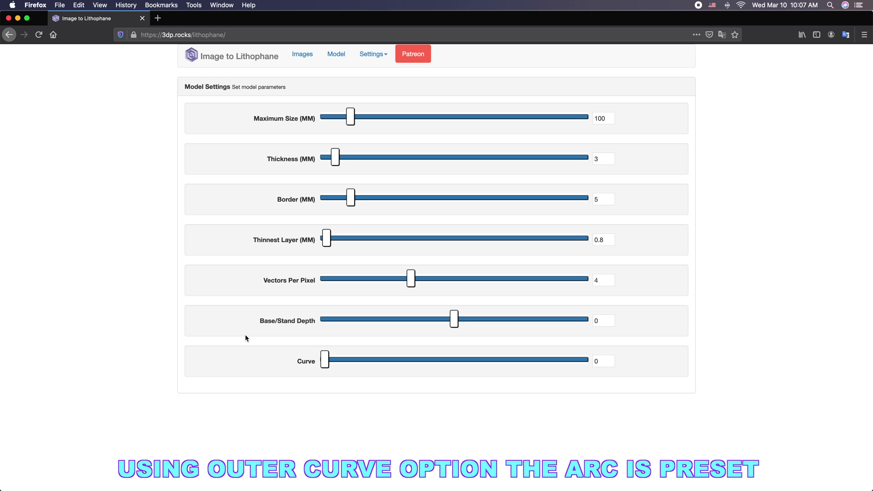
click(373, 55)
- Switch the Image Settings from Negative Image to Positive Image
click(376, 85)
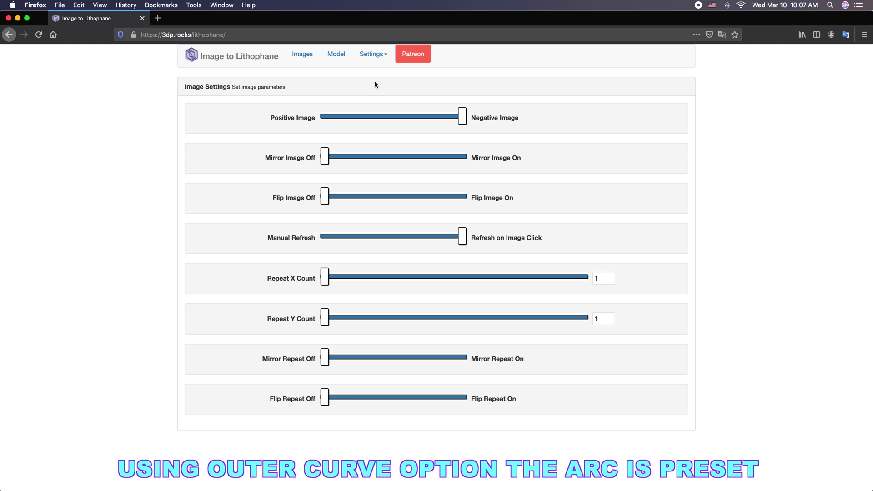
click(323, 120)
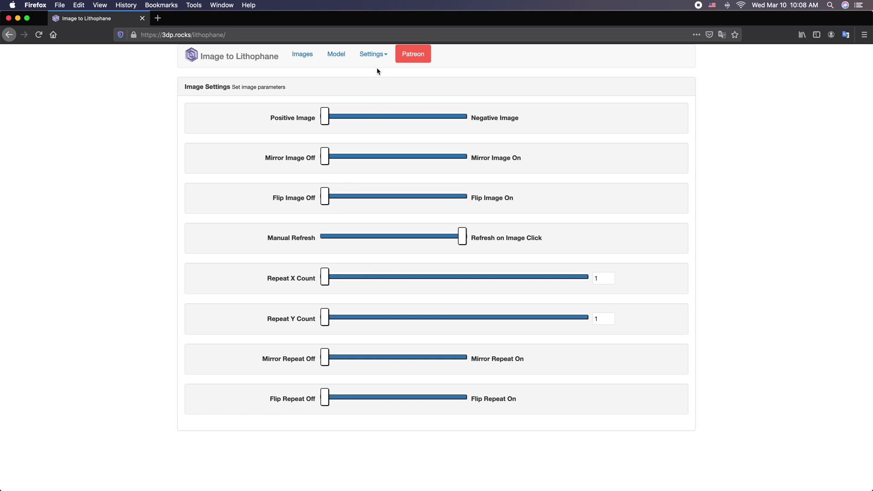
click(377, 54)
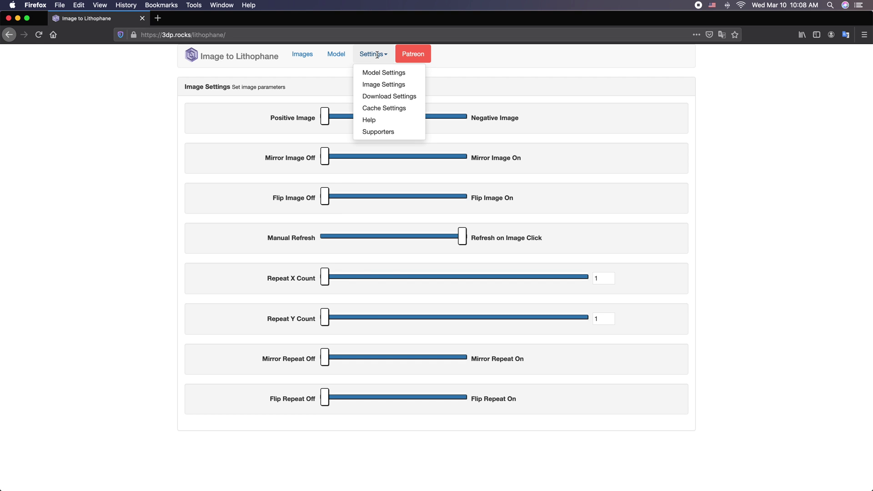
- Review the Download and Cache settings, then return to the 3D model view
click(386, 97)
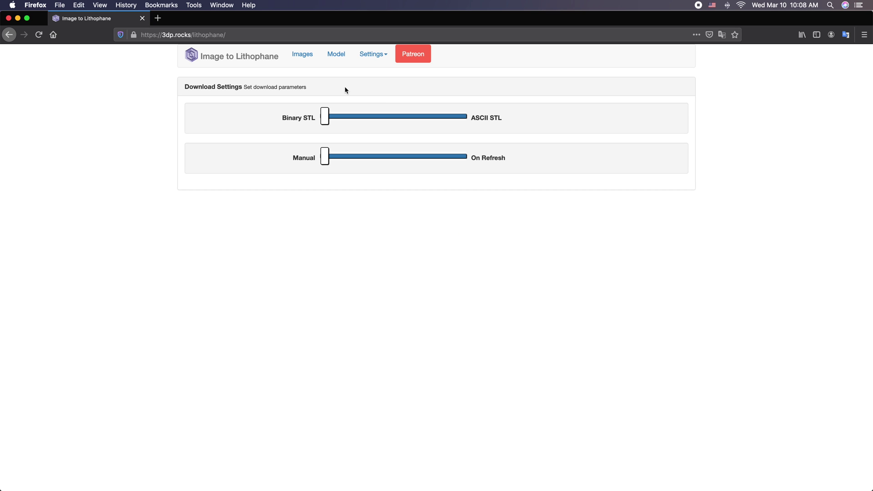
click(374, 53)
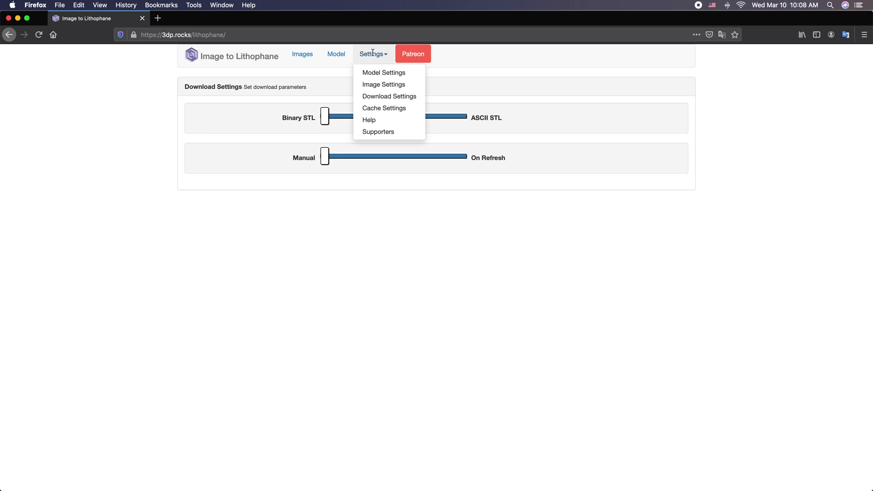
click(374, 107)
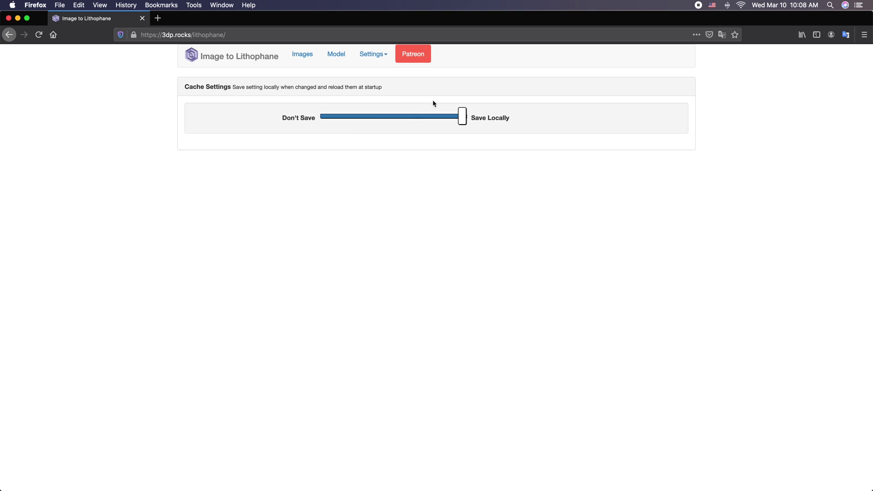
click(371, 54)
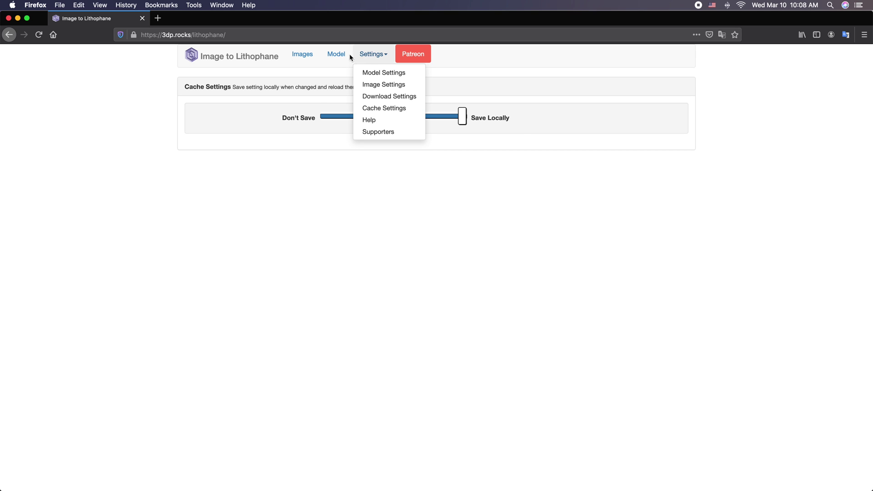
click(332, 54)
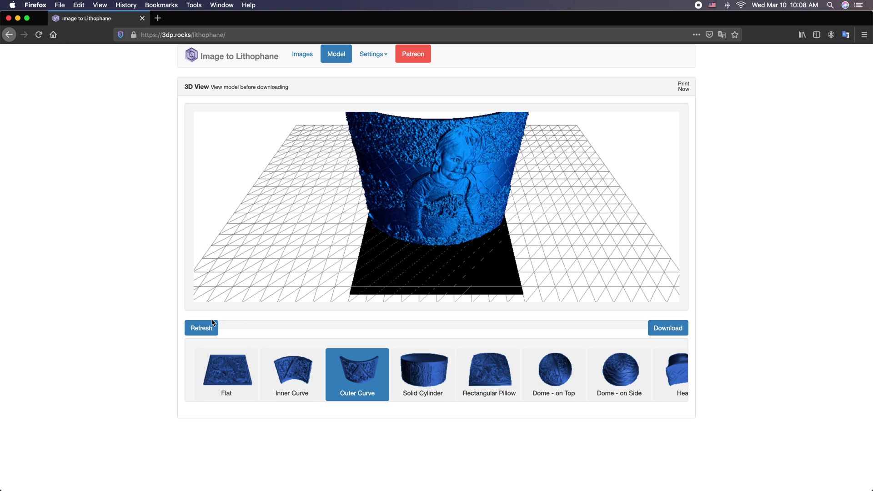
- Regenerate the outer-curve lithophane with the new settings and download its STL
click(200, 328)
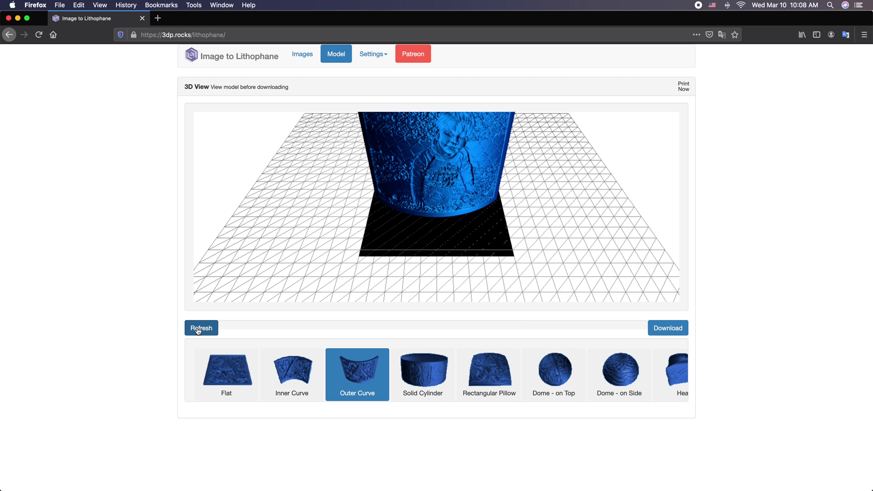
drag(351, 199, 346, 291)
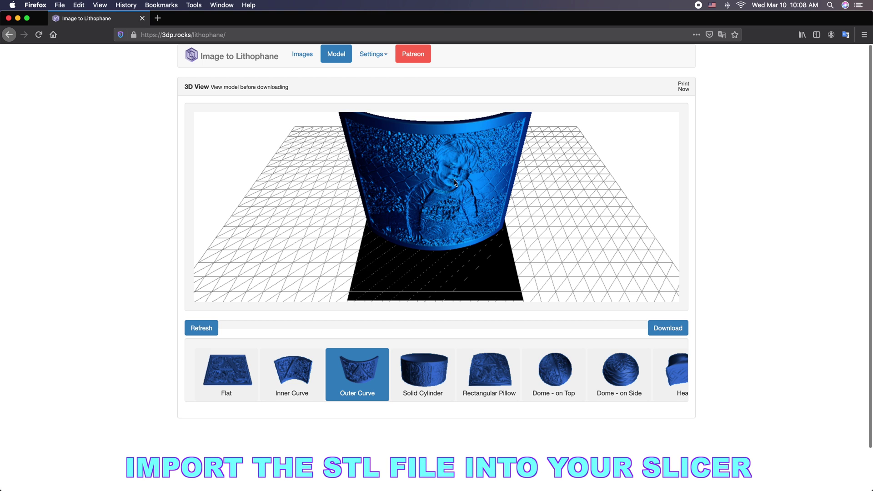
click(661, 325)
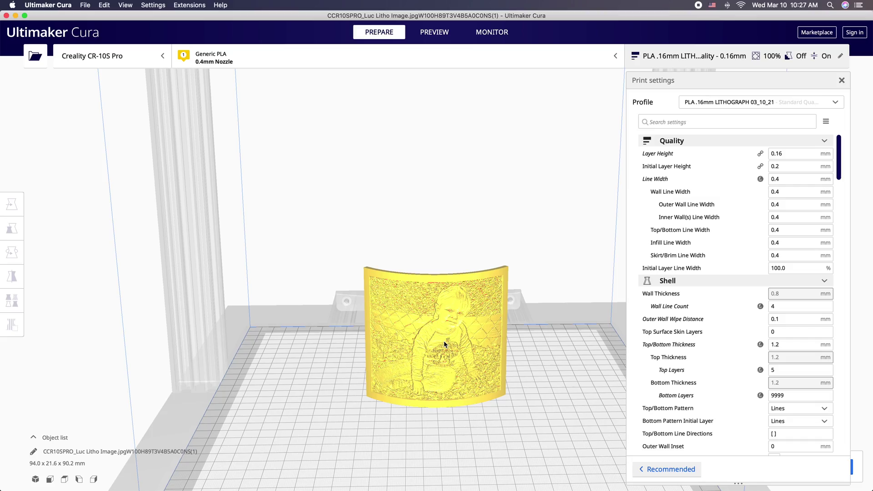
- Rotate the lithophane about Z so it stands edge-on at 34.8 x 90.8 x 90.2 mm
click(441, 342)
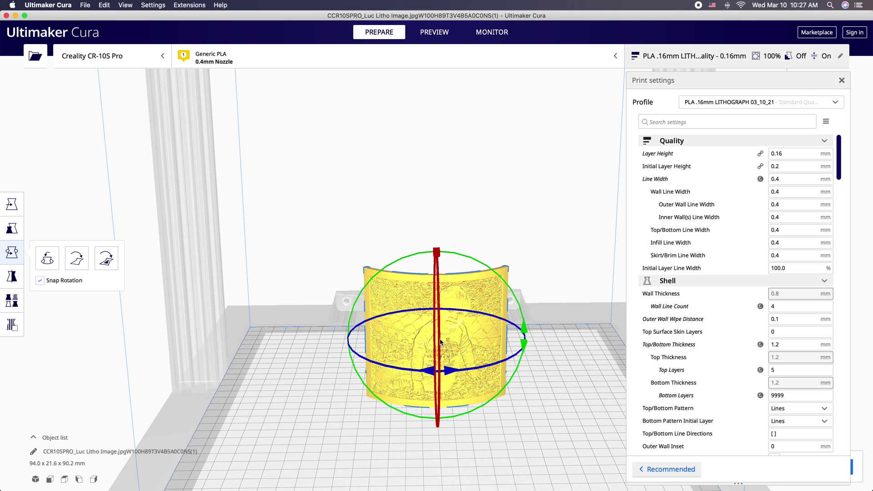
drag(448, 370, 508, 340)
click(535, 400)
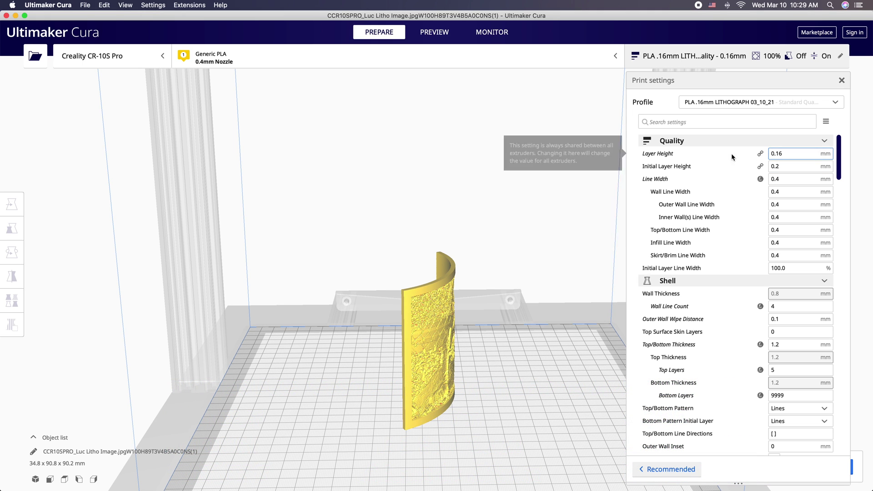
click(778, 166)
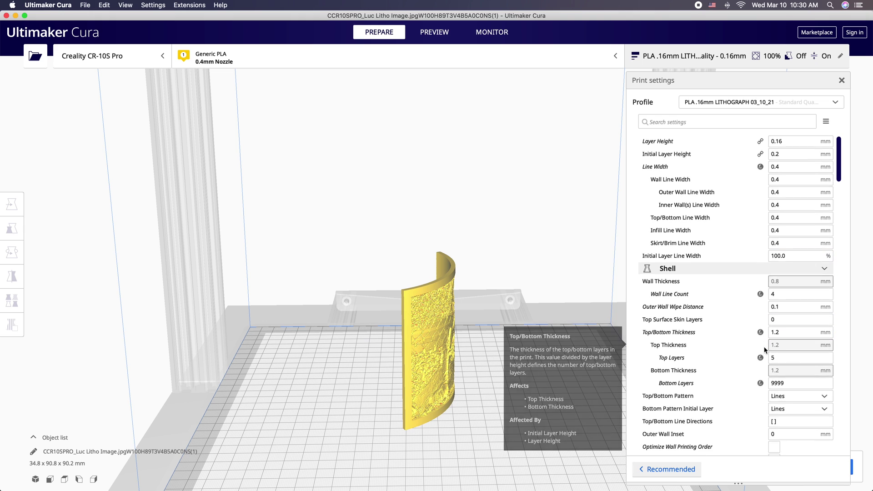
scroll(764, 349, down, 5)
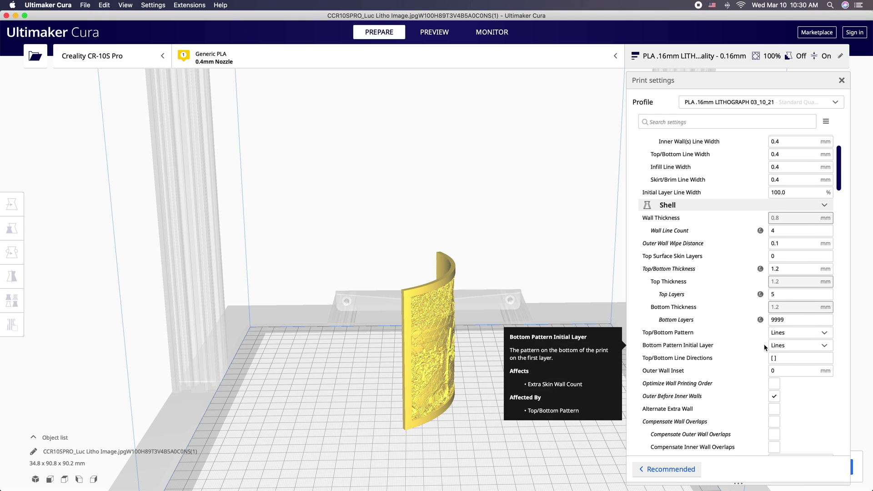
scroll(765, 348, down, 1)
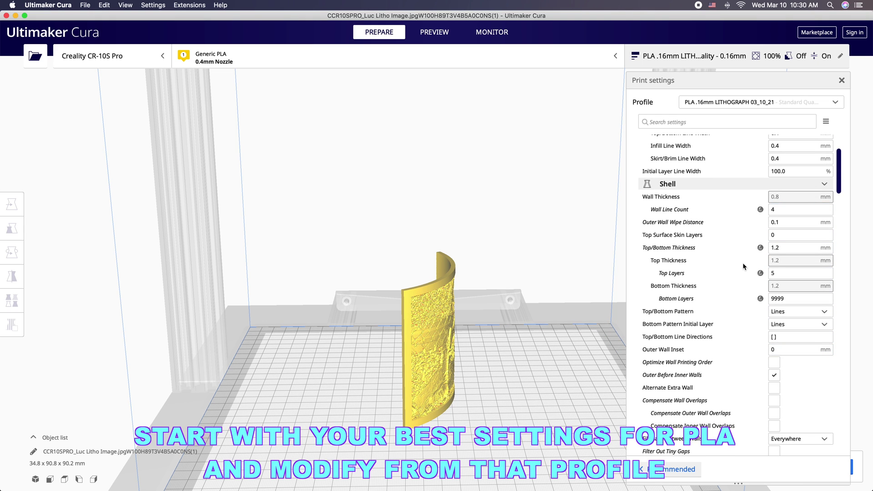
scroll(773, 228, down, 2)
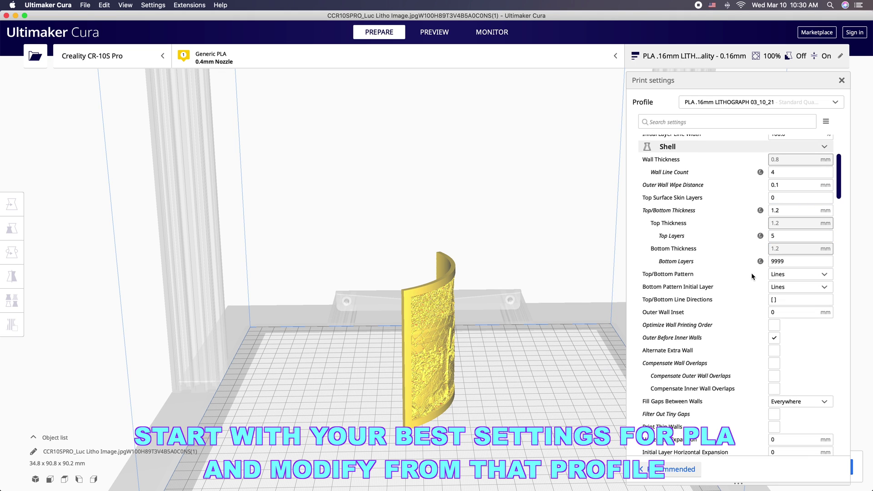
scroll(754, 276, down, 2)
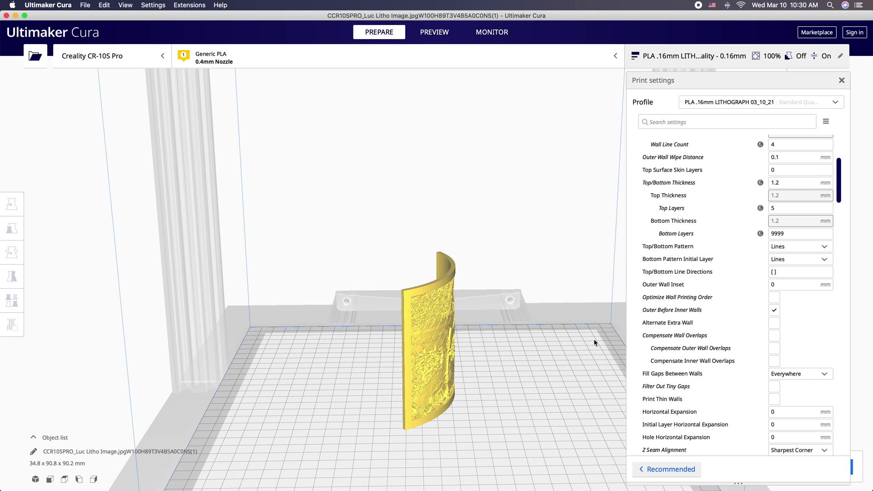
click(779, 234)
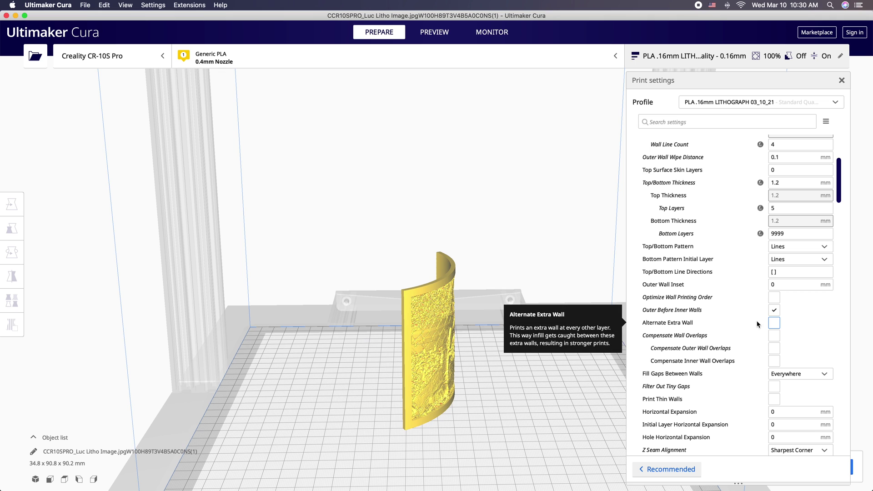
scroll(757, 324, down, 4)
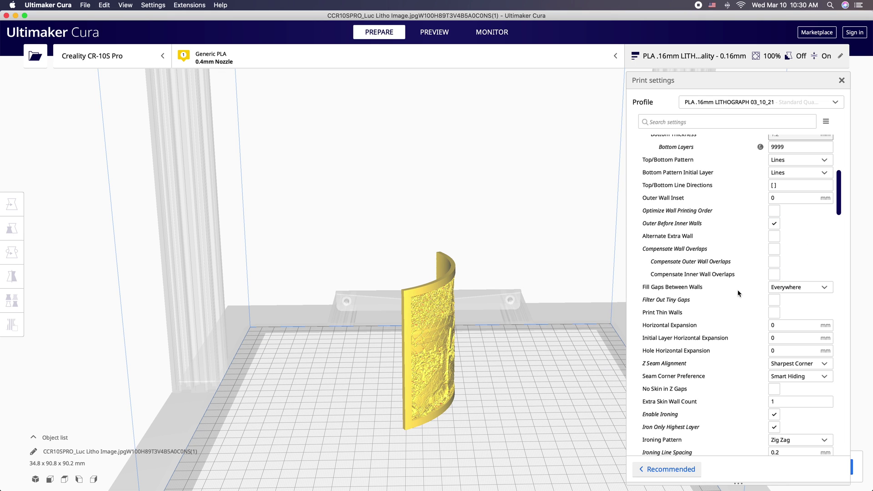
scroll(738, 293, down, 1)
scroll(739, 294, down, 2)
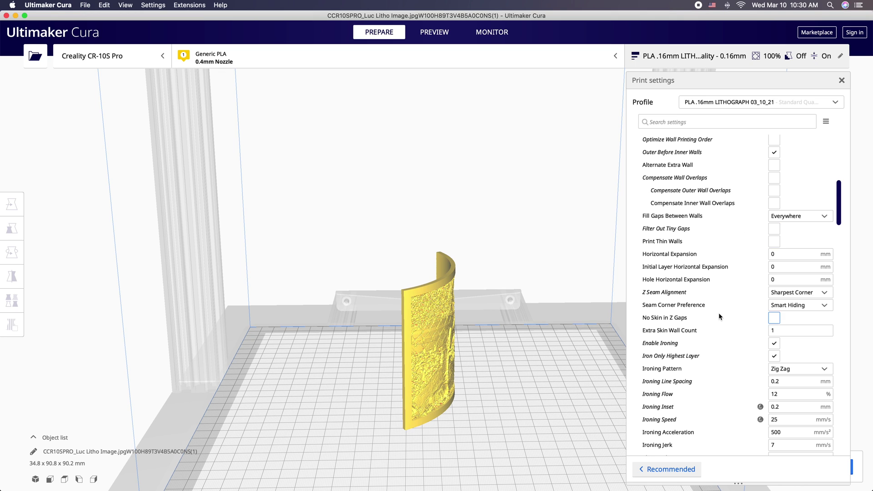
scroll(687, 229, down, 3)
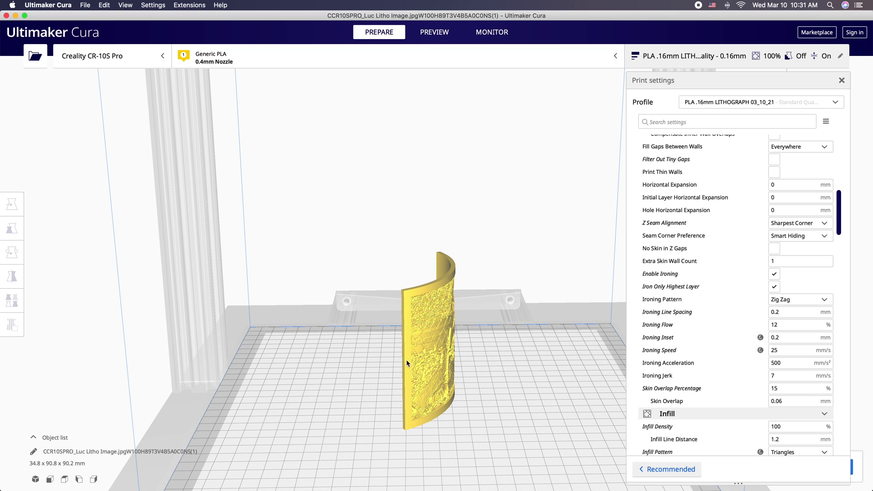
scroll(755, 341, down, 3)
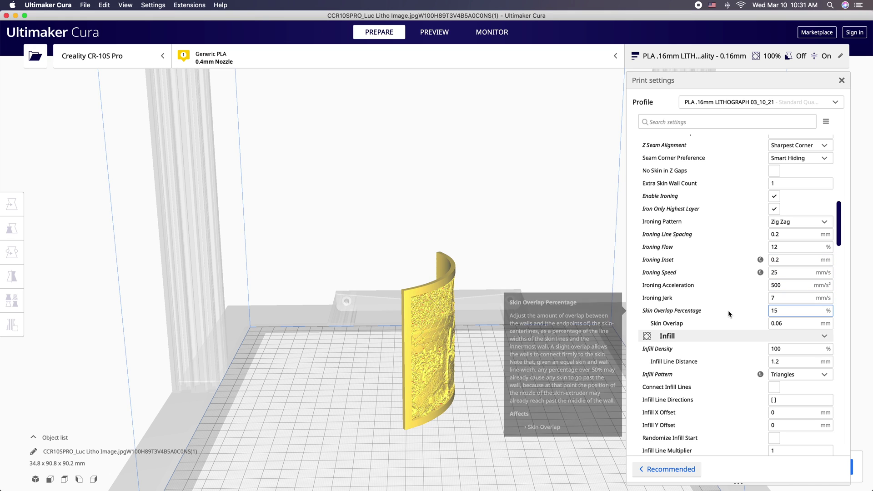
scroll(727, 314, down, 1)
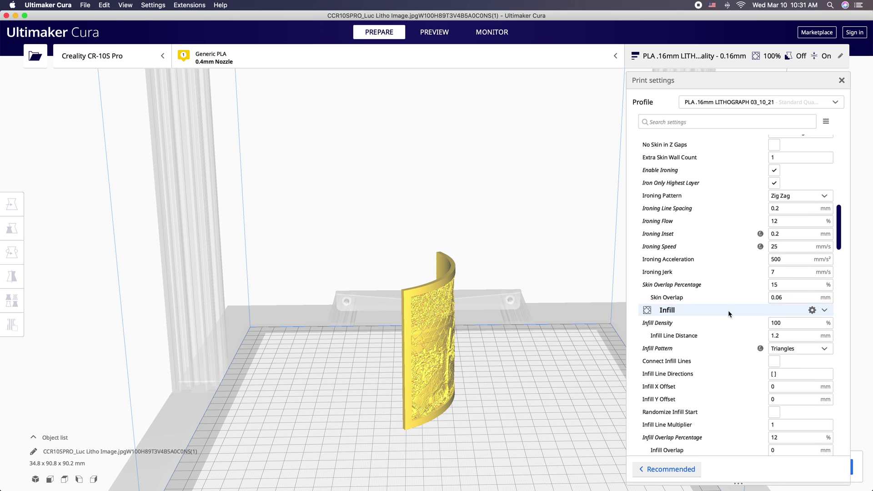
scroll(727, 310, down, 1)
scroll(772, 263, down, 2)
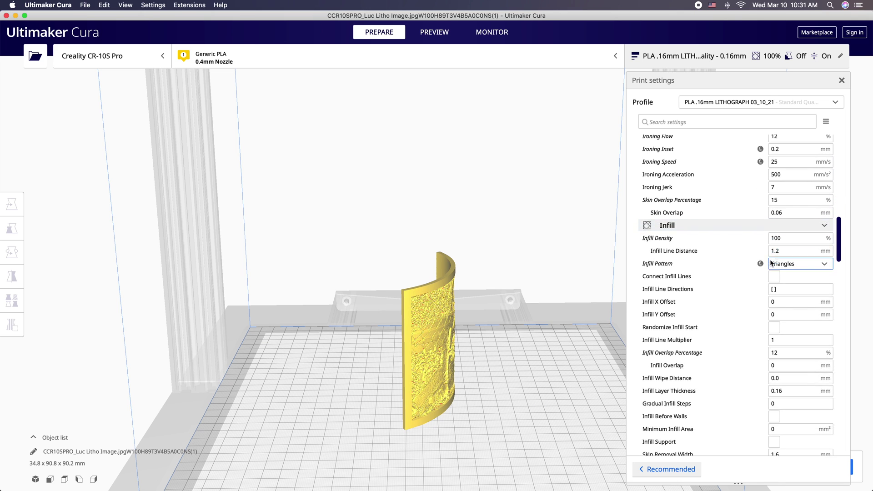
scroll(772, 263, down, 1)
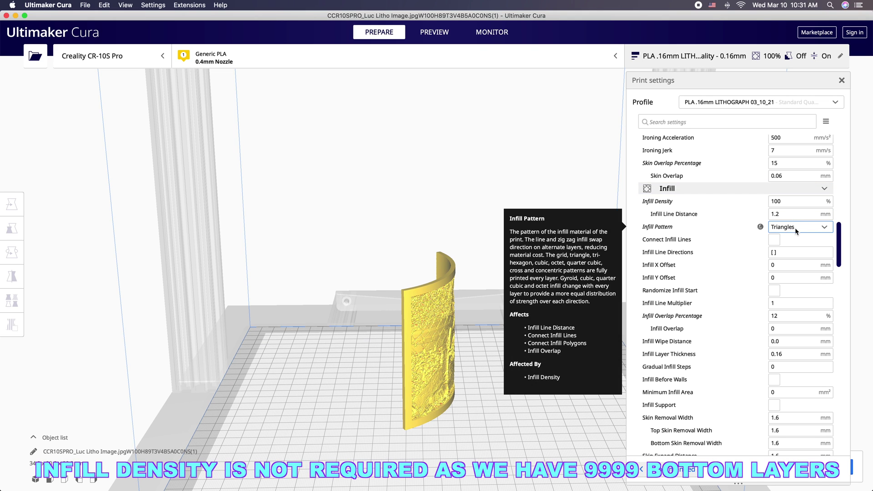
scroll(737, 259, down, 1)
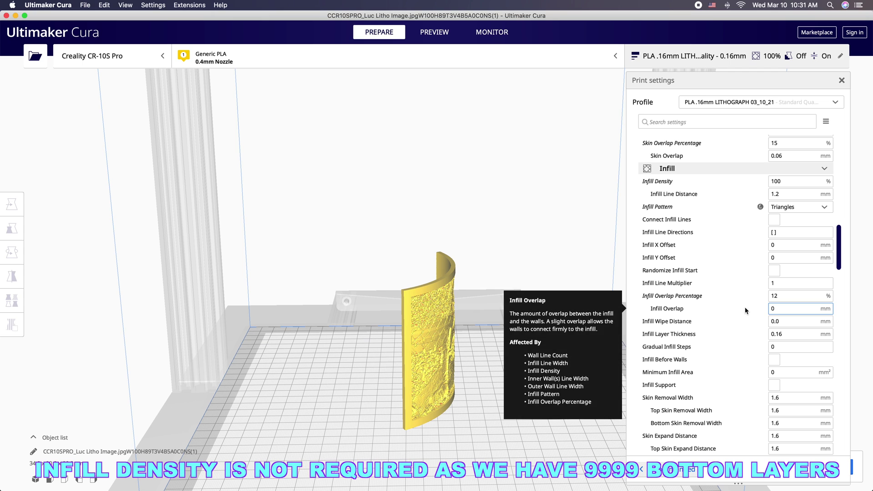
scroll(745, 309, down, 2)
scroll(751, 304, down, 6)
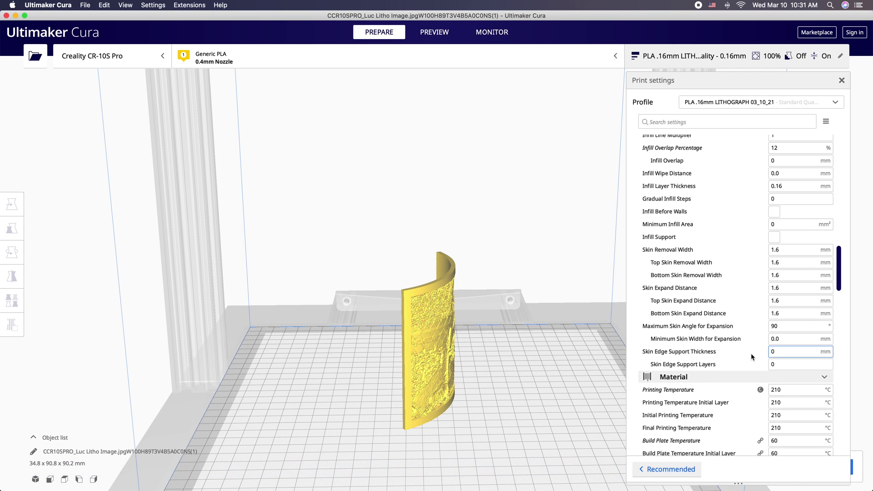
scroll(751, 353, down, 10)
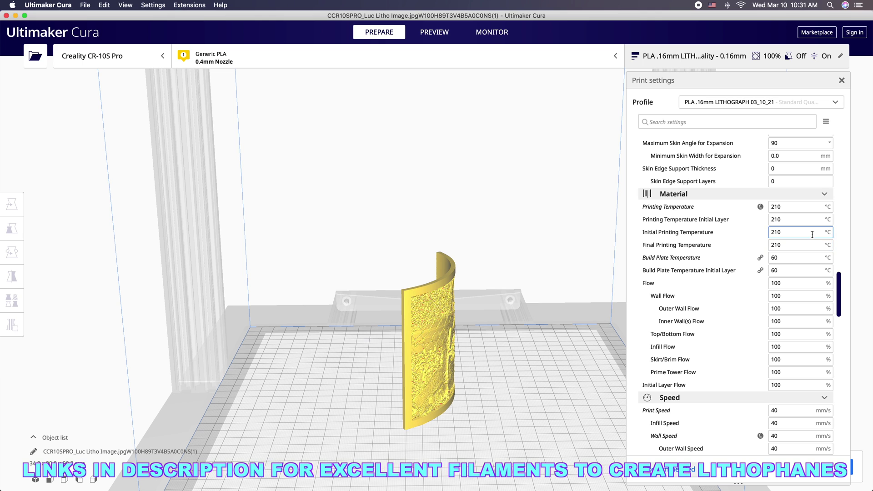
scroll(737, 360, down, 8)
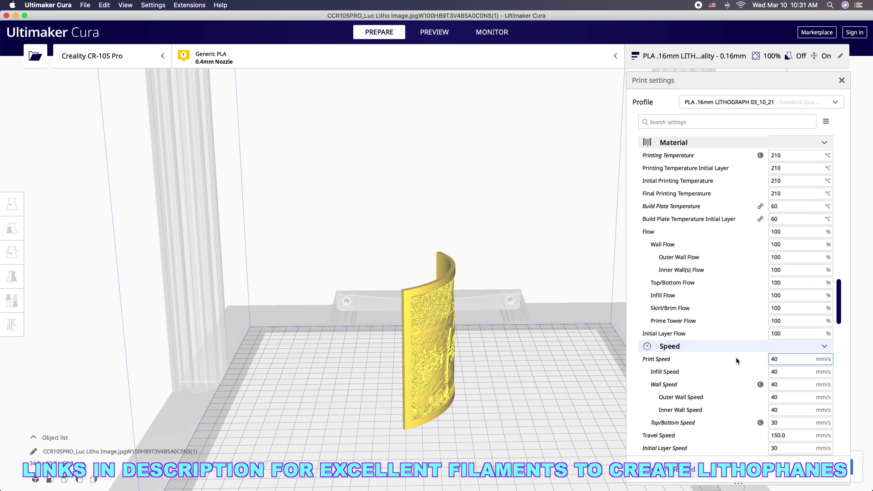
scroll(736, 357, down, 3)
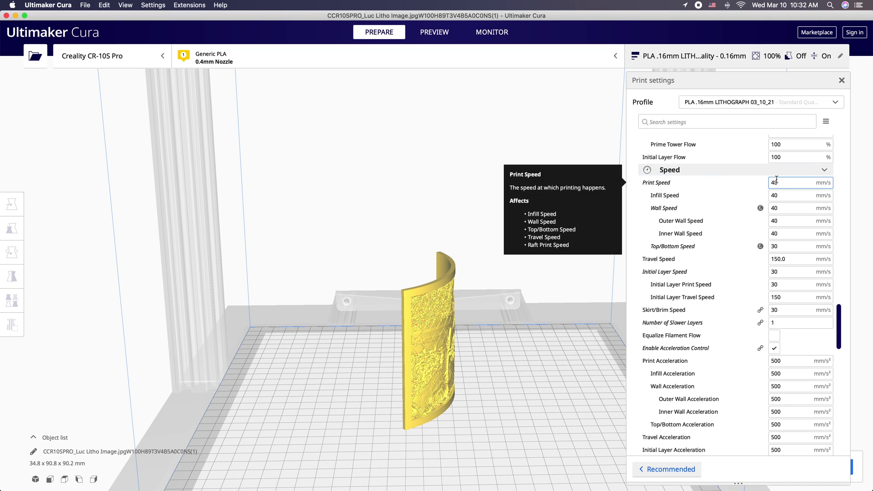
scroll(735, 194, down, 3)
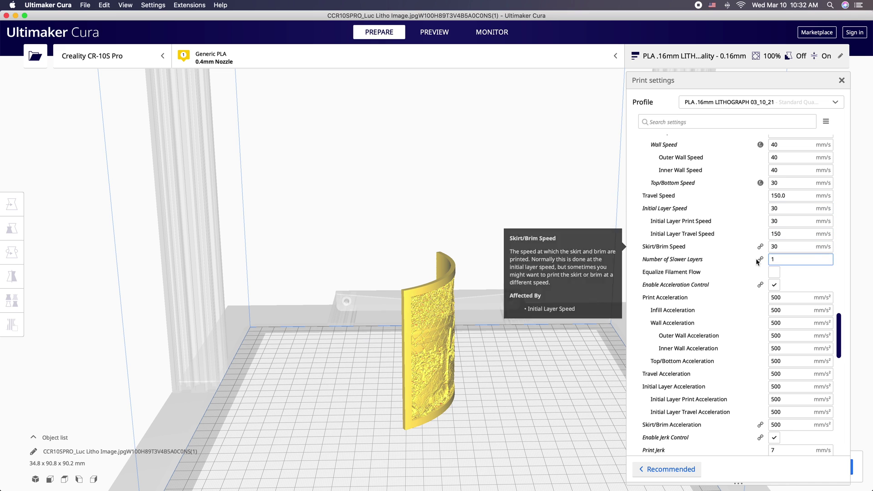
scroll(742, 296, down, 5)
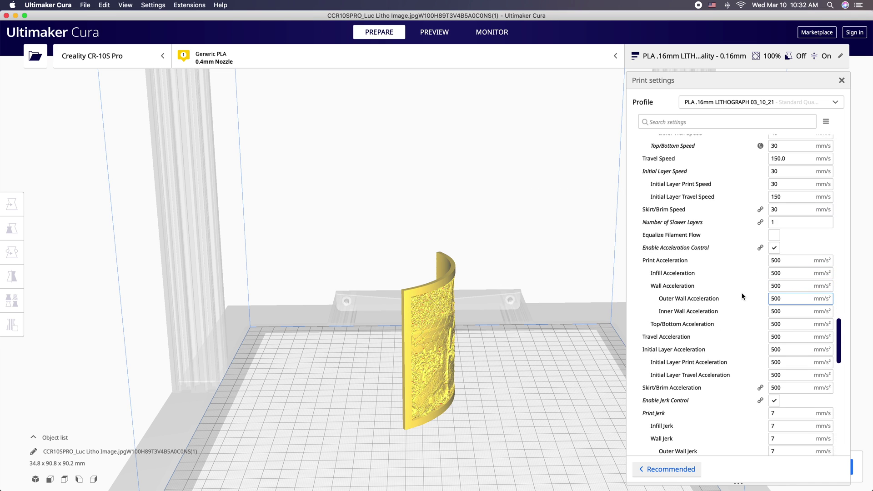
scroll(742, 296, down, 3)
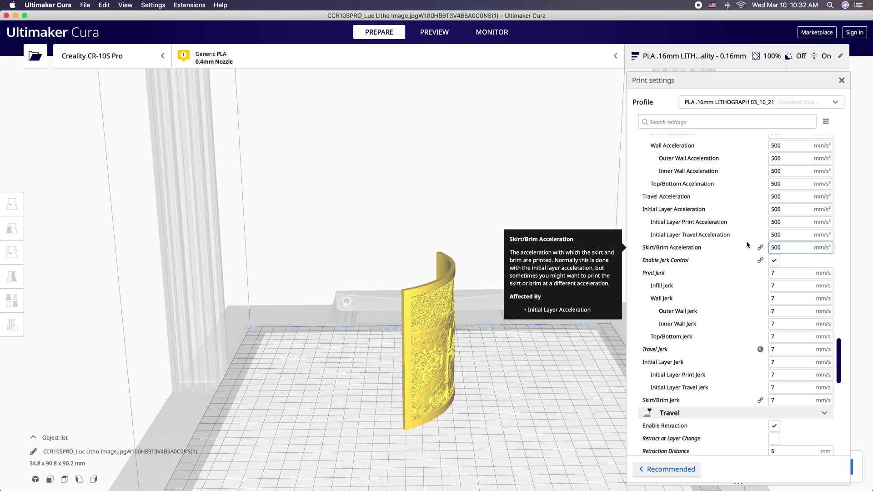
scroll(748, 244, down, 6)
scroll(746, 244, down, 3)
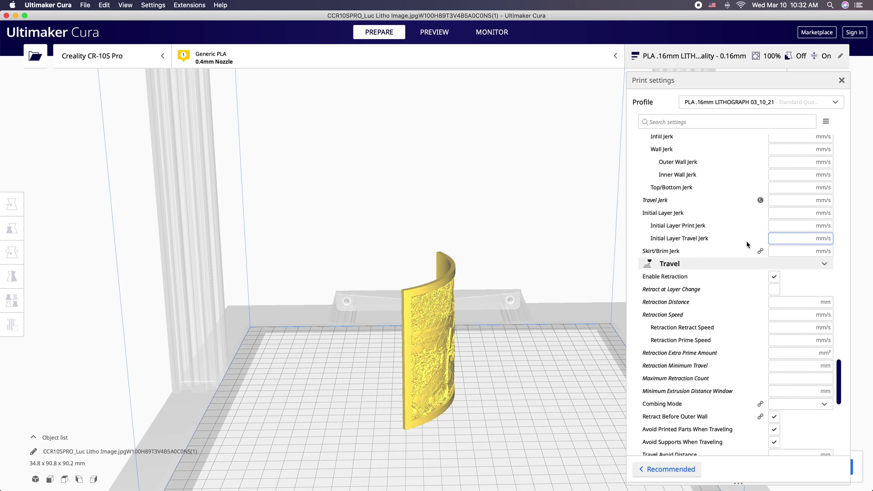
scroll(754, 291, down, 5)
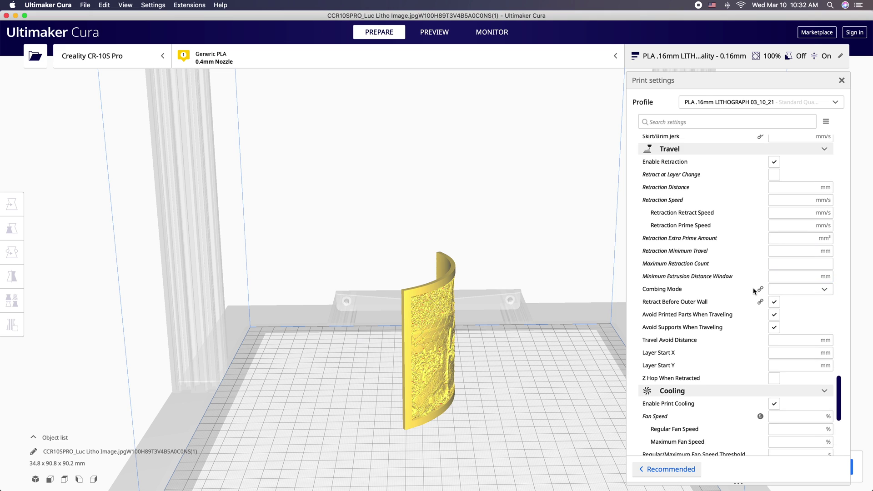
scroll(754, 291, down, 4)
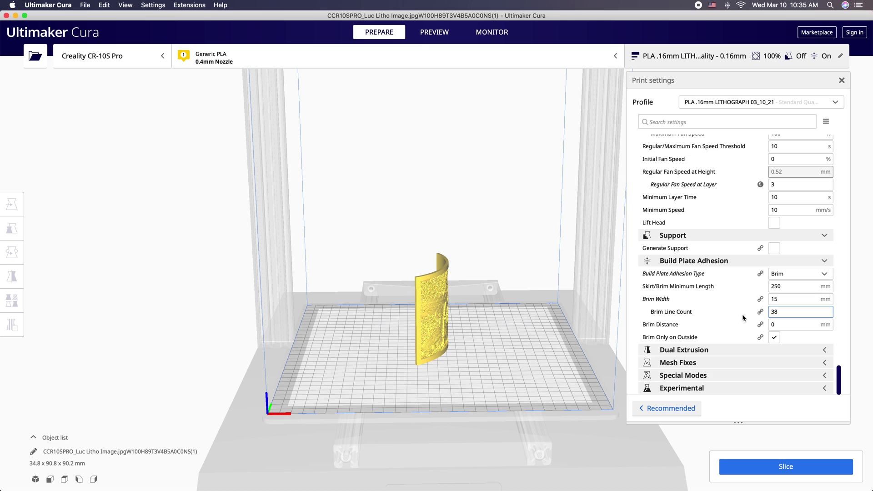
- Slice the lithophane, giving an estimate of 6 h 31 min and 29 g (9.89 m) of filament
click(775, 467)
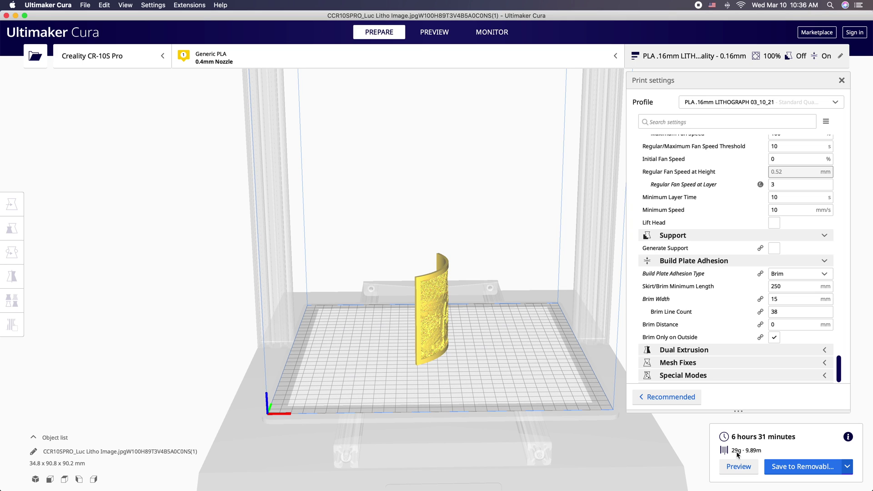
- Save the sliced G-code to the CR10S PRO removable drive
click(794, 467)
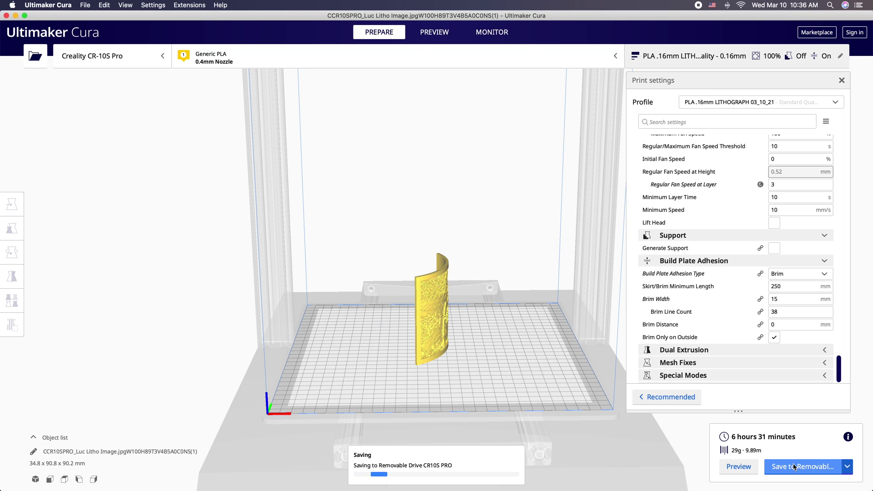